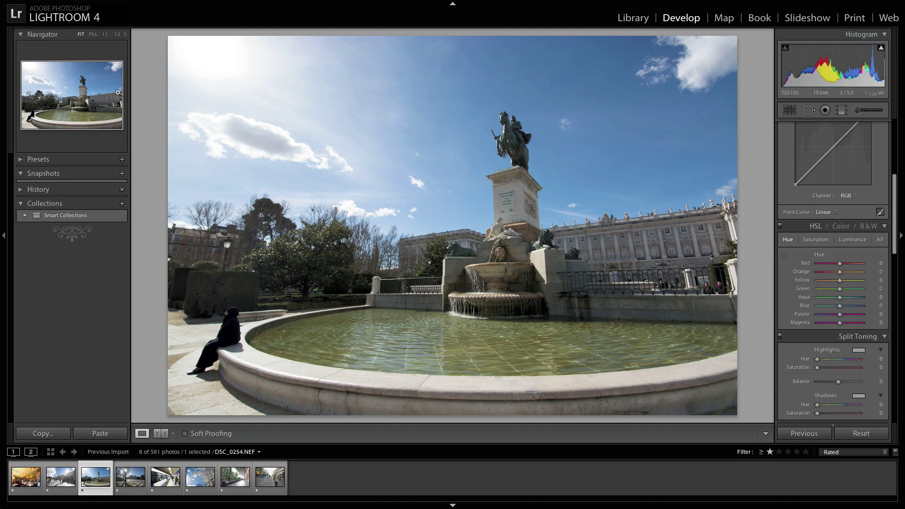
Step: From this photo's export settings, open Edit Watermarks for the instagram preset
{"action": "key", "text": "ctrl+shift+e"}
{"action": "scroll", "coordinate": [459, 201], "scroll_direction": "down", "scroll_amount": 2}
{"action": "scroll", "coordinate": [458, 207], "scroll_direction": "down", "scroll_amount": 4}
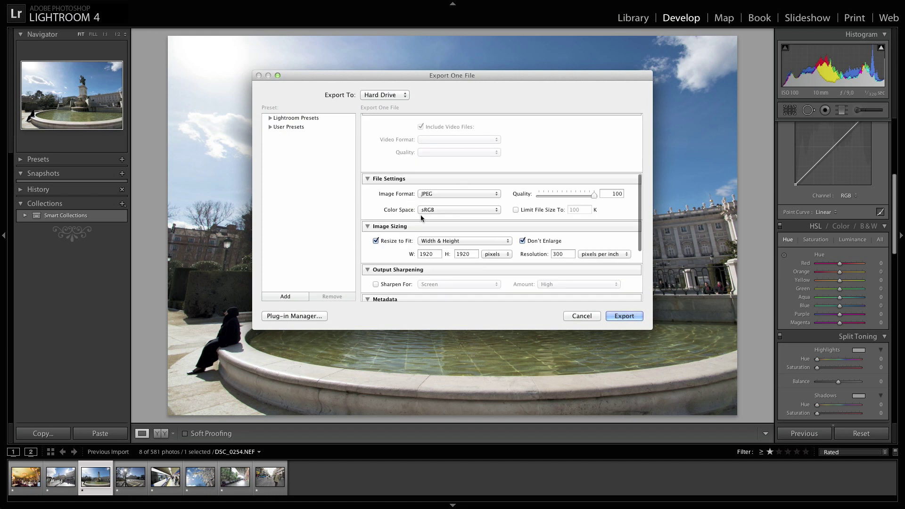
{"action": "scroll", "coordinate": [454, 236], "scroll_direction": "down", "scroll_amount": 3}
{"action": "scroll", "coordinate": [455, 244], "scroll_direction": "down", "scroll_amount": 2}
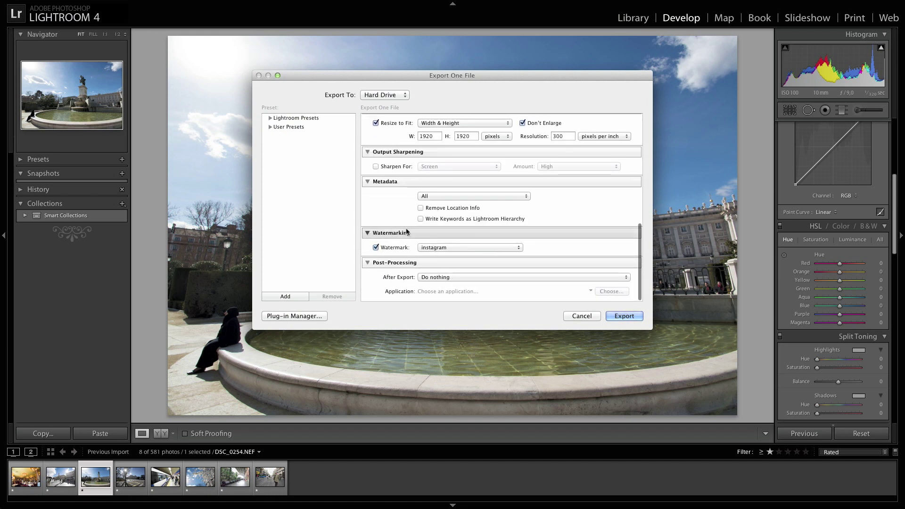
{"action": "left_click", "coordinate": [460, 249]}
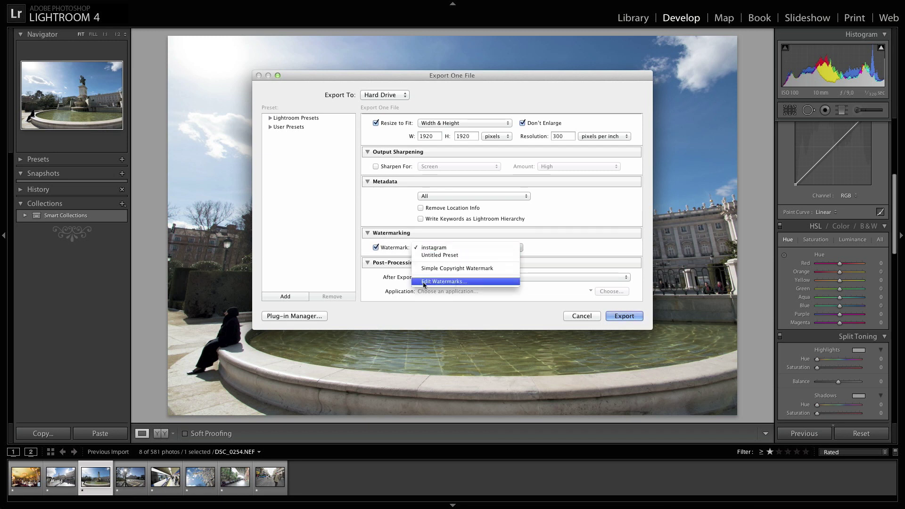
{"action": "left_click", "coordinate": [450, 282]}
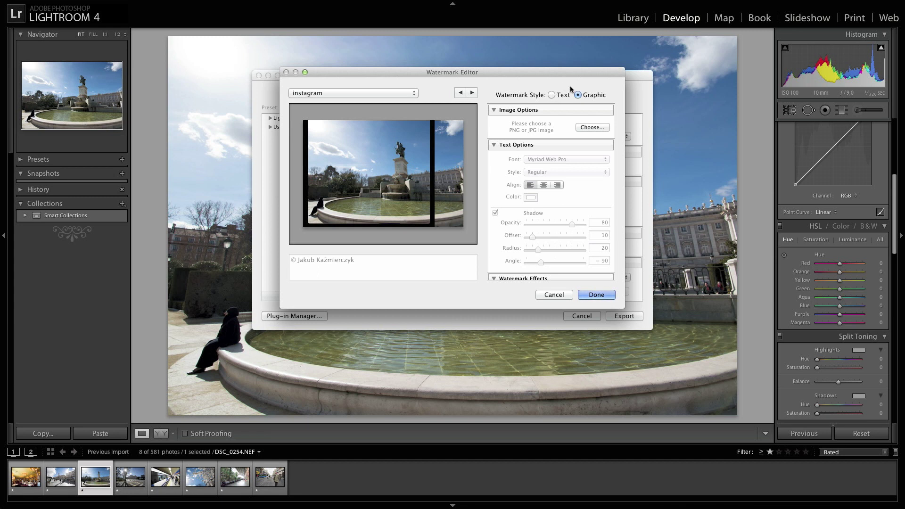
Step: Switch the watermark to the copyright text style and shrink it to size 17
{"action": "left_click", "coordinate": [551, 95]}
{"action": "left_click", "coordinate": [578, 95]}
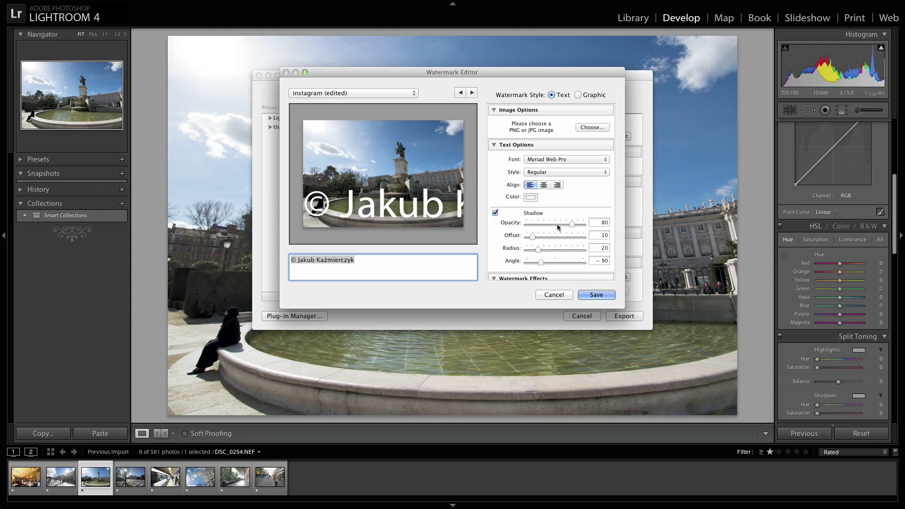
{"action": "scroll", "coordinate": [555, 222], "scroll_direction": "down", "scroll_amount": 1}
{"action": "scroll", "coordinate": [556, 222], "scroll_direction": "down", "scroll_amount": 2}
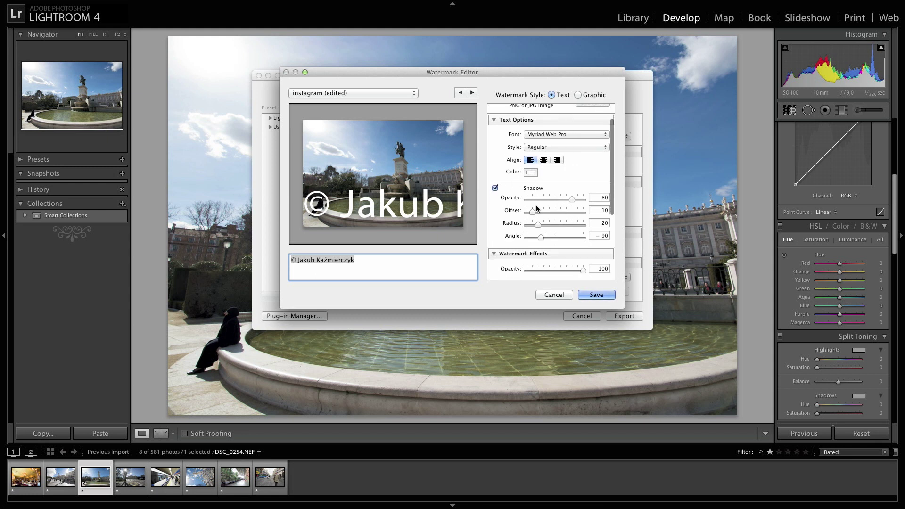
{"action": "scroll", "coordinate": [559, 231], "scroll_direction": "down", "scroll_amount": 2}
{"action": "scroll", "coordinate": [560, 235], "scroll_direction": "down", "scroll_amount": 1}
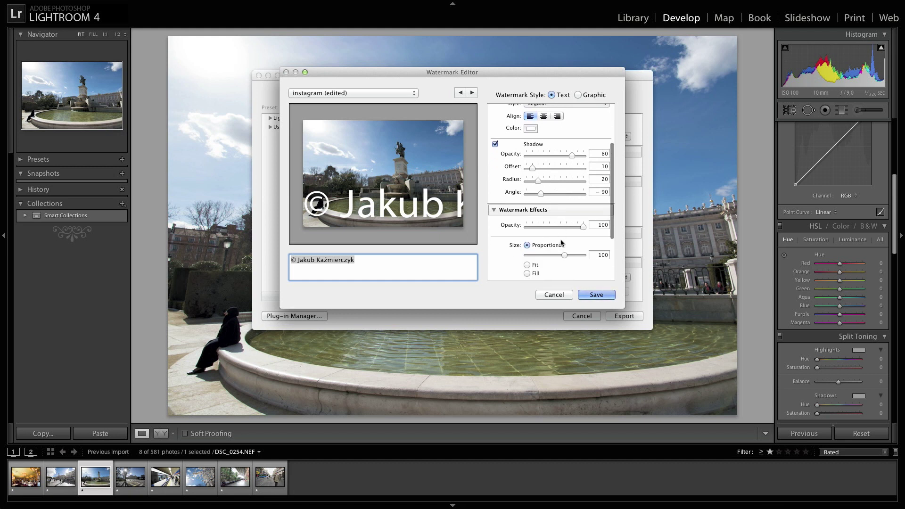
{"action": "scroll", "coordinate": [553, 239], "scroll_direction": "down", "scroll_amount": 1}
{"action": "left_click", "coordinate": [534, 233]}
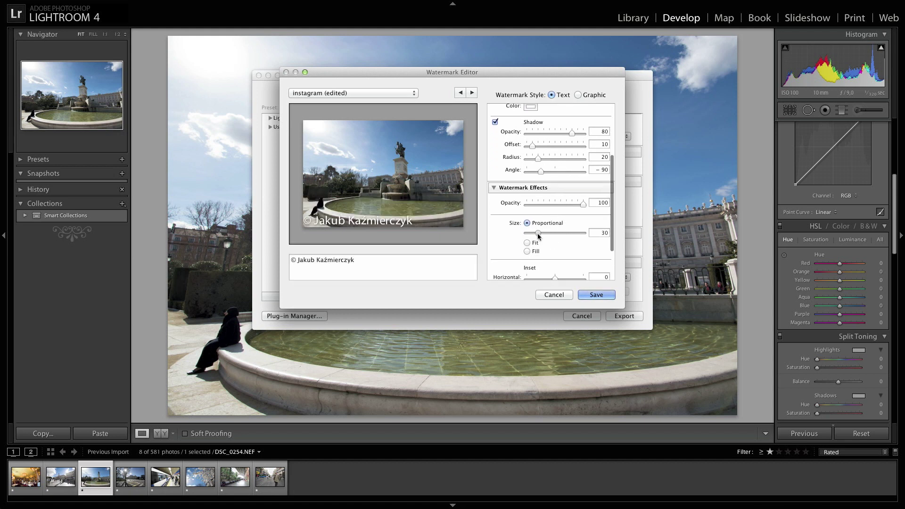
{"action": "left_click_drag", "start_coordinate": [534, 235], "coordinate": [532, 232]}
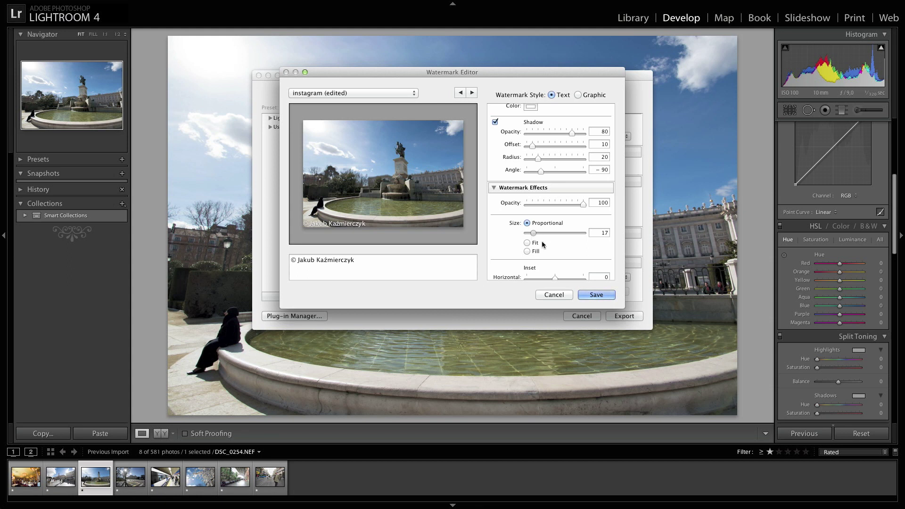
Step: Anchor the text watermark at the centre and lower its opacity to about 43
{"action": "scroll", "coordinate": [544, 243], "scroll_direction": "down", "scroll_amount": 1}
{"action": "scroll", "coordinate": [553, 220], "scroll_direction": "down", "scroll_amount": 1}
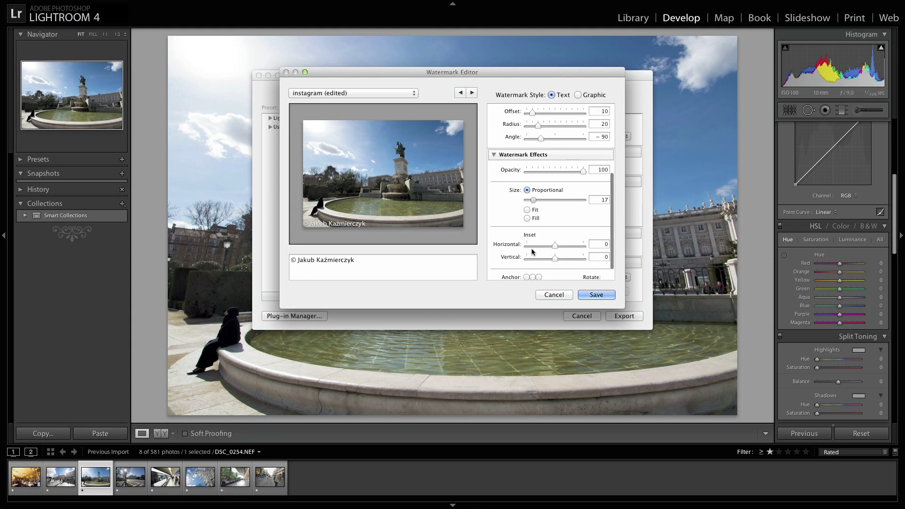
{"action": "scroll", "coordinate": [495, 245], "scroll_direction": "down", "scroll_amount": 1}
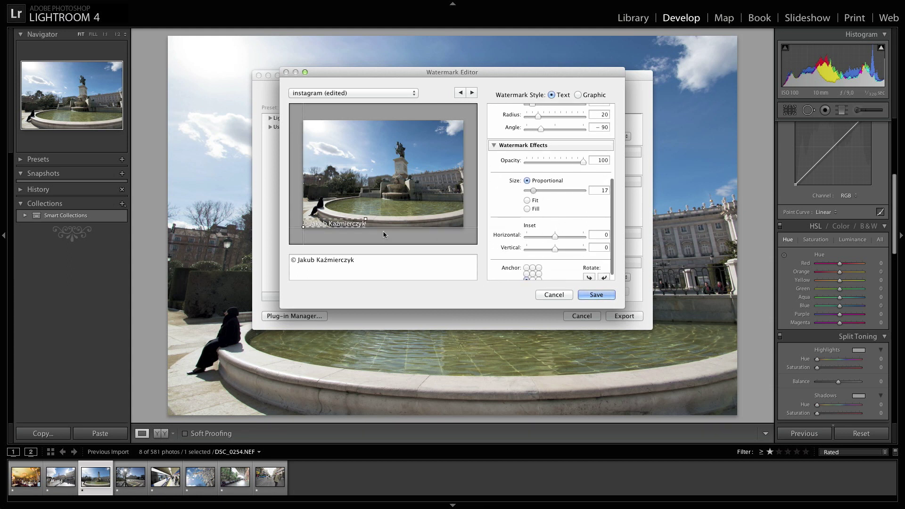
{"action": "mouse_move", "coordinate": [335, 224]}
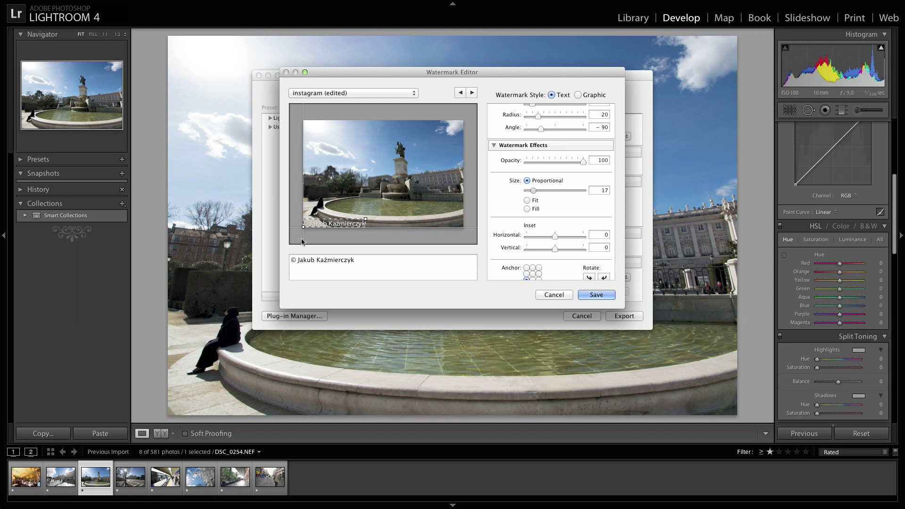
{"action": "scroll", "coordinate": [554, 263], "scroll_direction": "down", "scroll_amount": 1}
{"action": "scroll", "coordinate": [555, 264], "scroll_direction": "down", "scroll_amount": 1}
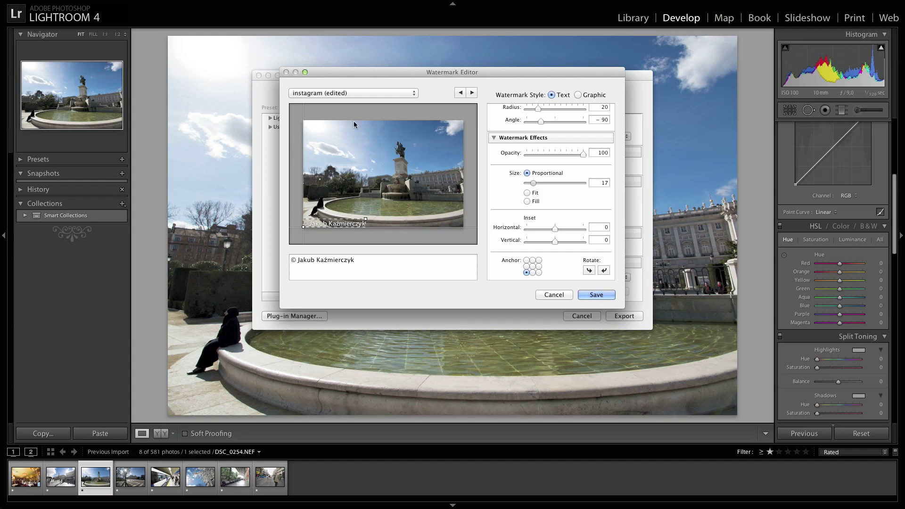
{"action": "left_click", "coordinate": [533, 267]}
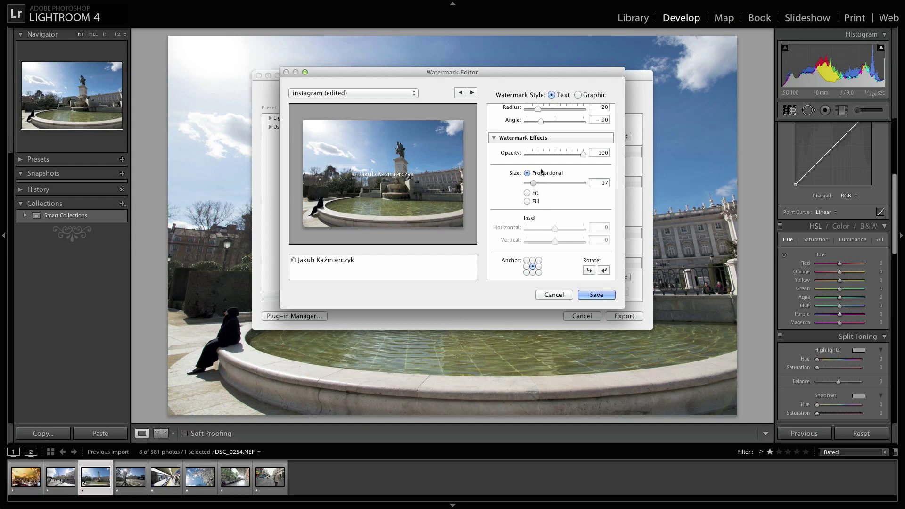
{"action": "left_click", "coordinate": [534, 156]}
{"action": "left_click_drag", "start_coordinate": [535, 155], "coordinate": [551, 154]}
Step: Set the Watermark Style to Graphic instead of Text
{"action": "scroll", "coordinate": [548, 204], "scroll_direction": "up", "scroll_amount": 5}
{"action": "left_click", "coordinate": [584, 95]}
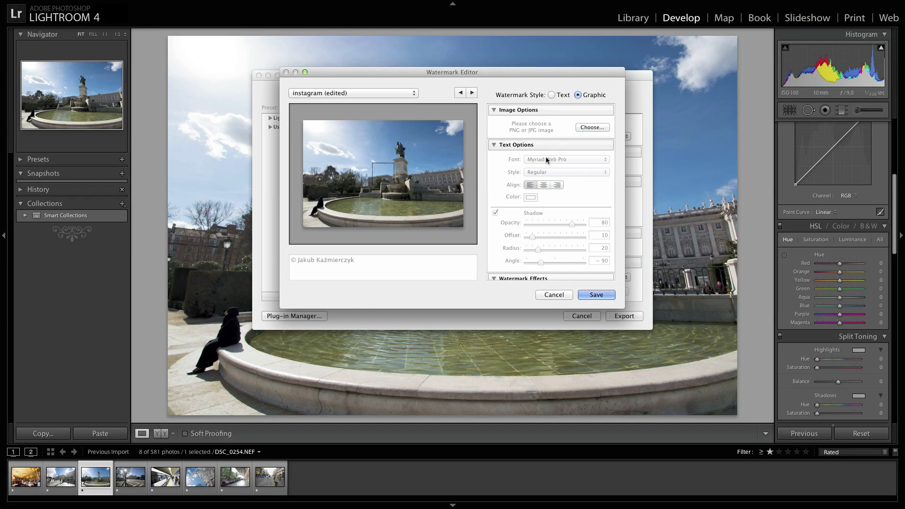
Step: Select watermarkpng.png from the watermark folder as the graphic, choosing it twice
{"action": "left_click", "coordinate": [593, 128]}
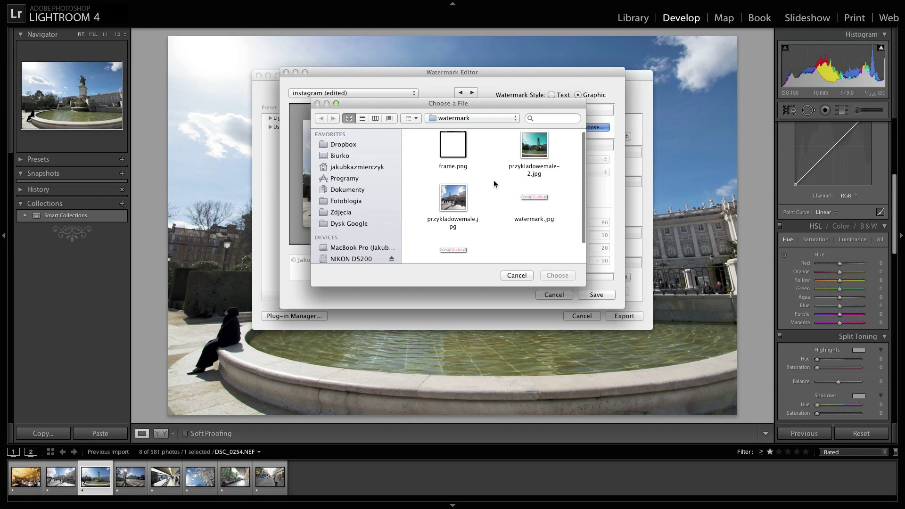
{"action": "scroll", "coordinate": [452, 235], "scroll_direction": "down", "scroll_amount": 2}
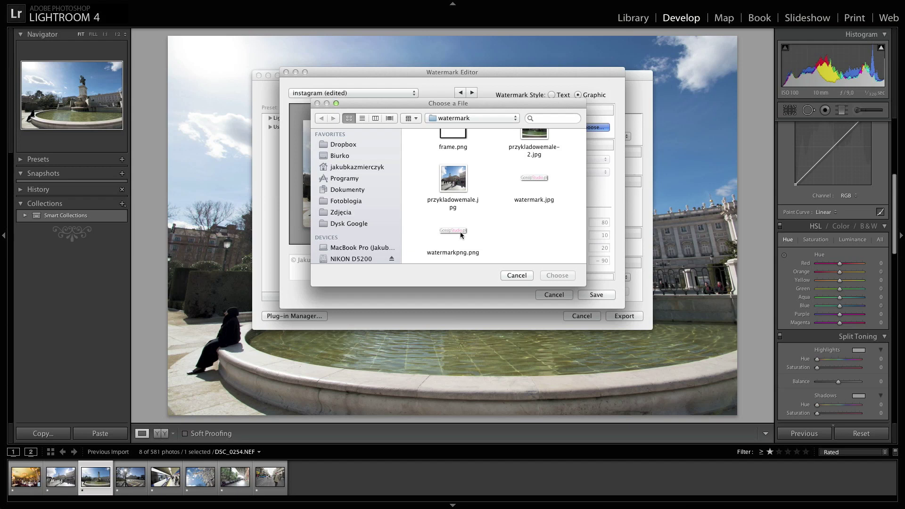
{"action": "double_click", "coordinate": [542, 184]}
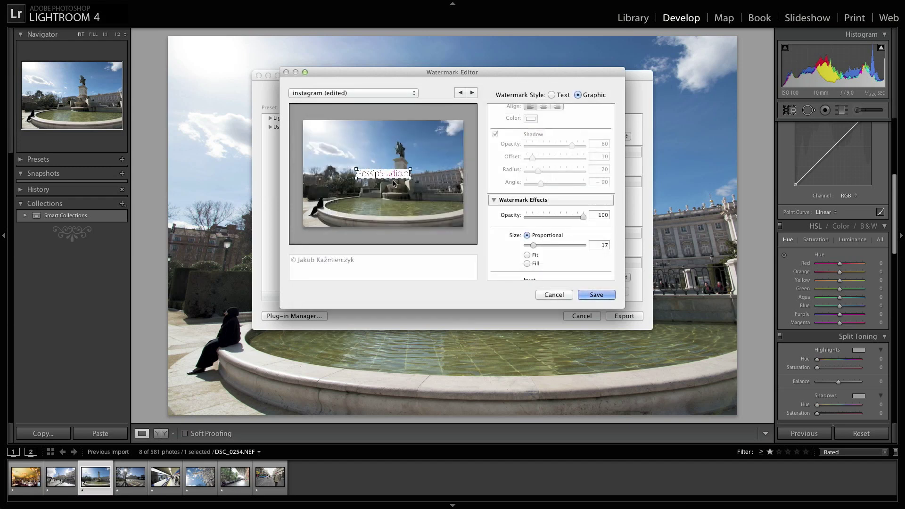
{"action": "mouse_move", "coordinate": [383, 173]}
{"action": "scroll", "coordinate": [539, 177], "scroll_direction": "up", "scroll_amount": 5}
{"action": "left_click", "coordinate": [590, 128]}
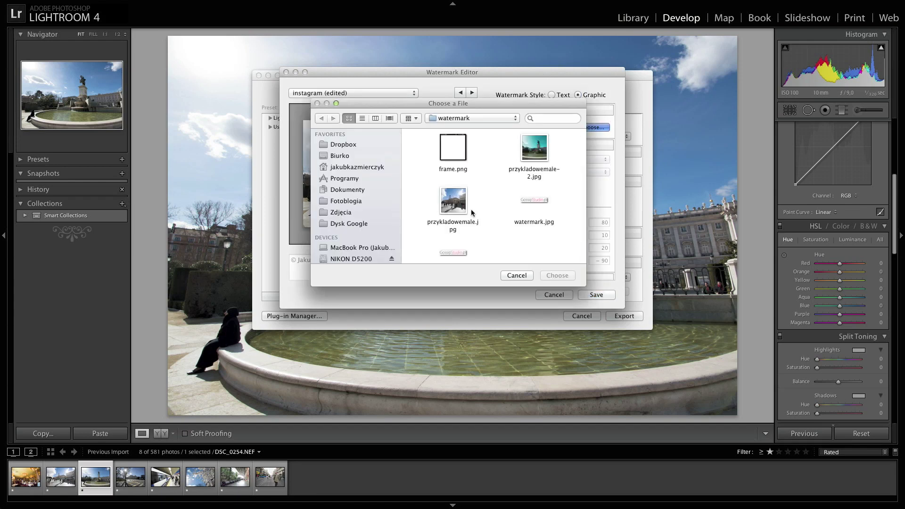
{"action": "scroll", "coordinate": [471, 212], "scroll_direction": "down", "scroll_amount": 2}
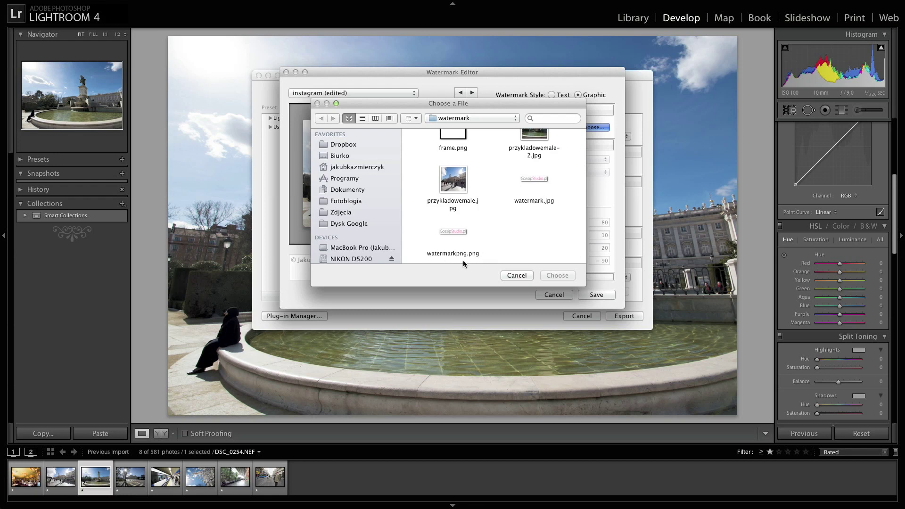
{"action": "double_click", "coordinate": [452, 231]}
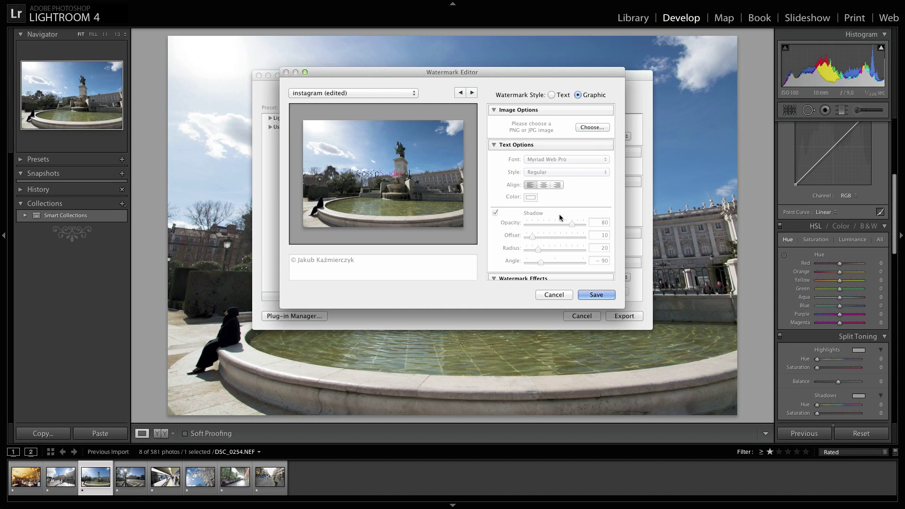
{"action": "scroll", "coordinate": [560, 216], "scroll_direction": "down", "scroll_amount": 3}
{"action": "scroll", "coordinate": [559, 214], "scroll_direction": "down", "scroll_amount": 3}
Step: Scroll through the Watermark Editor's options to review the watermark settings
{"action": "scroll", "coordinate": [559, 214], "scroll_direction": "down", "scroll_amount": 3}
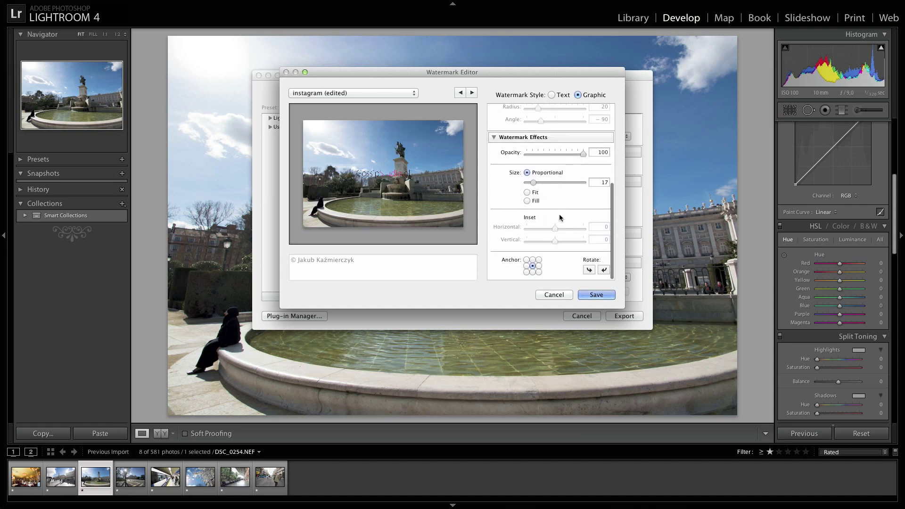
{"action": "scroll", "coordinate": [559, 213], "scroll_direction": "up", "scroll_amount": 10}
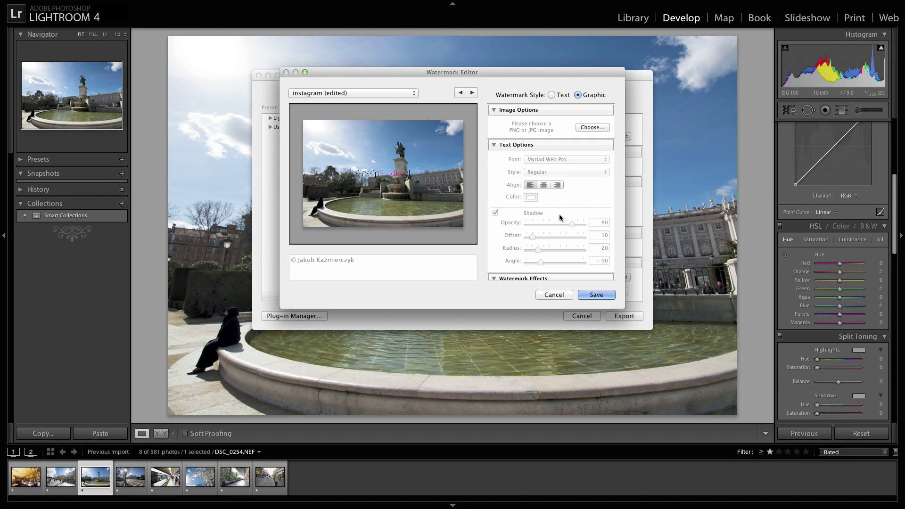
{"action": "mouse_move", "coordinate": [414, 210]}
{"action": "mouse_move", "coordinate": [382, 173]}
{"action": "scroll", "coordinate": [535, 200], "scroll_direction": "down", "scroll_amount": 5}
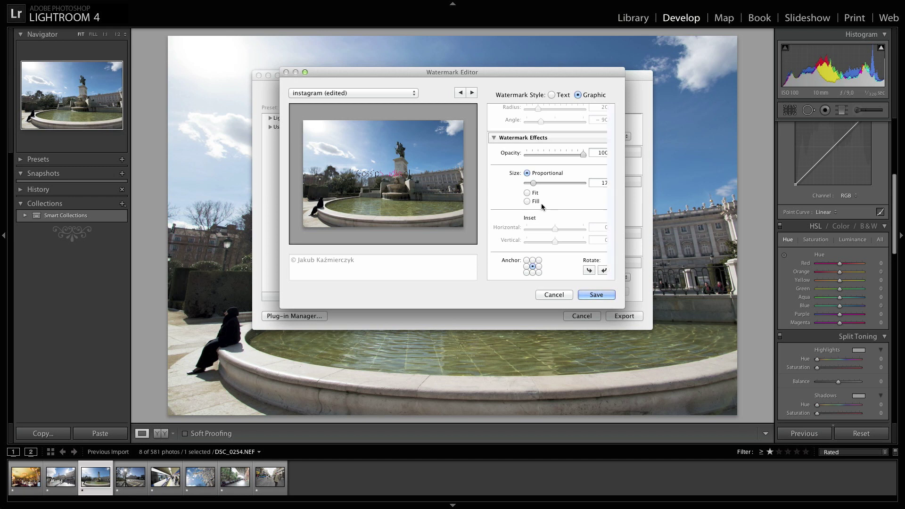
{"action": "scroll", "coordinate": [538, 205], "scroll_direction": "up", "scroll_amount": 1}
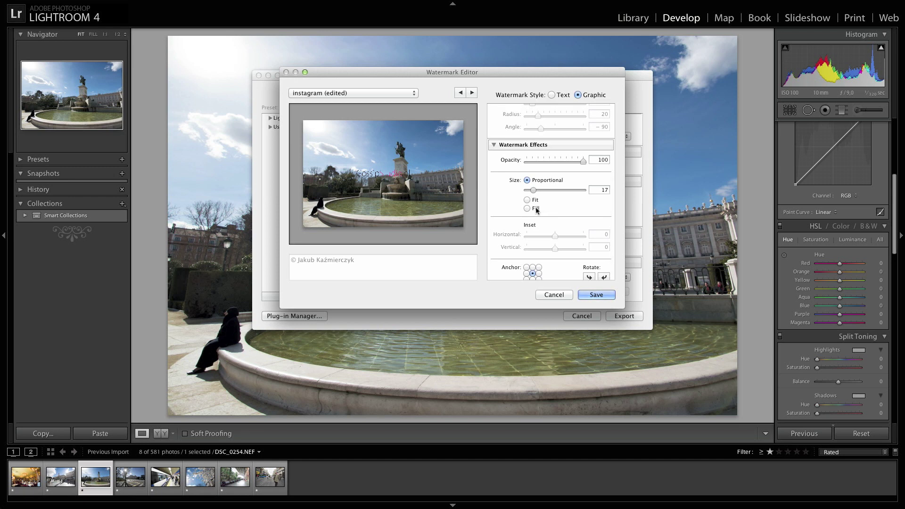
{"action": "scroll", "coordinate": [536, 210], "scroll_direction": "up", "scroll_amount": 5}
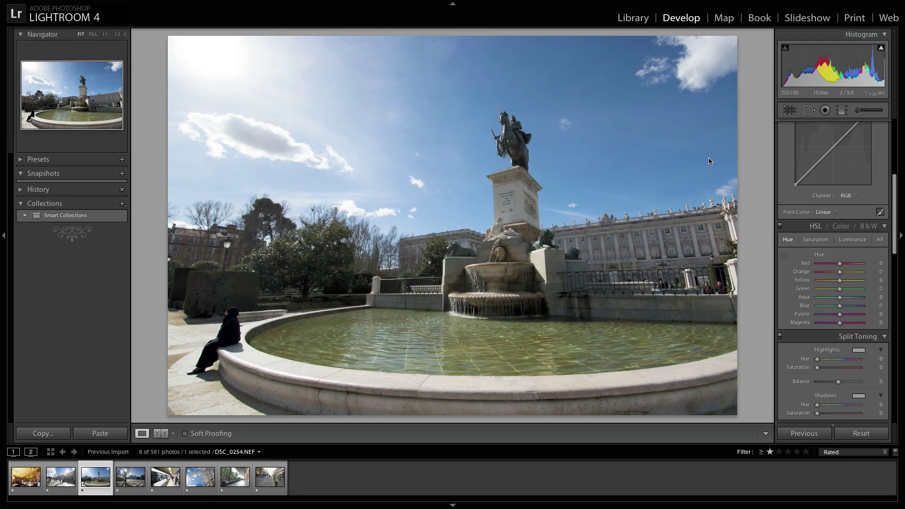
Step: Crop the fountain photo with the aspect ratio locked to 1 x 1
{"action": "key", "text": "r"}
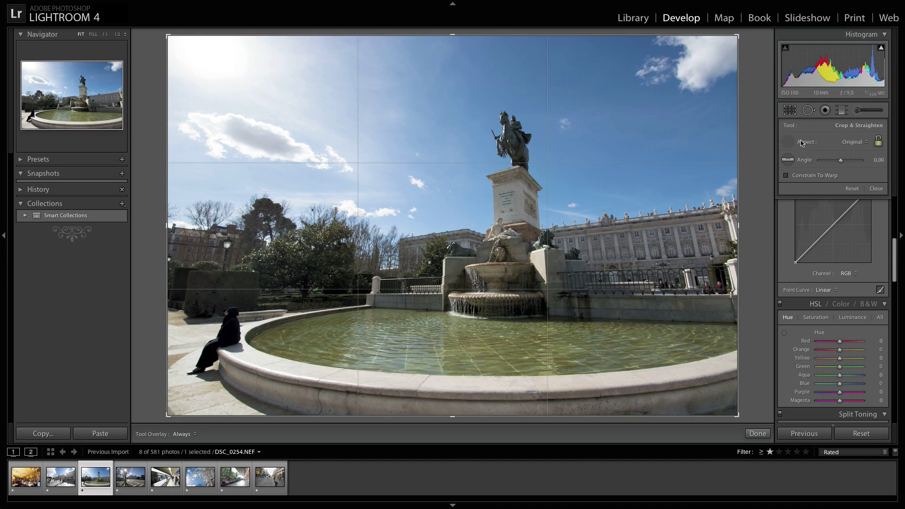
{"action": "left_click", "coordinate": [853, 143]}
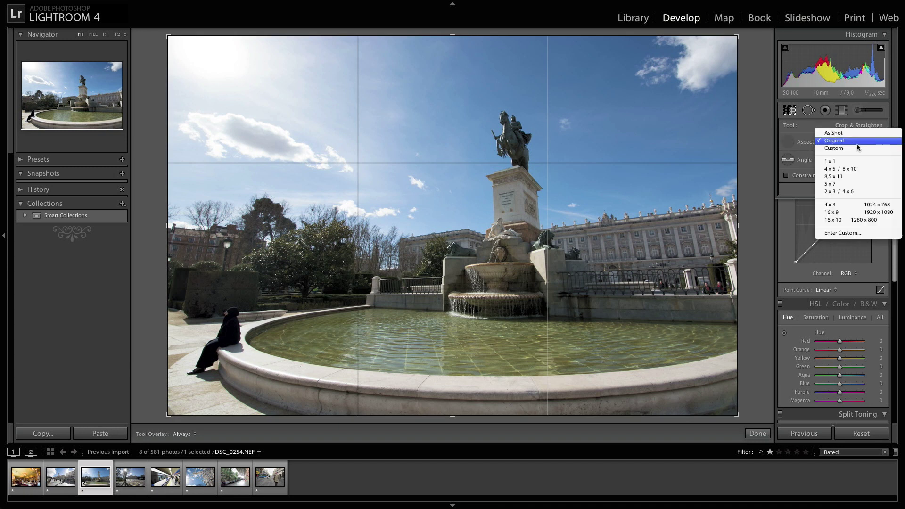
{"action": "left_click", "coordinate": [841, 168]}
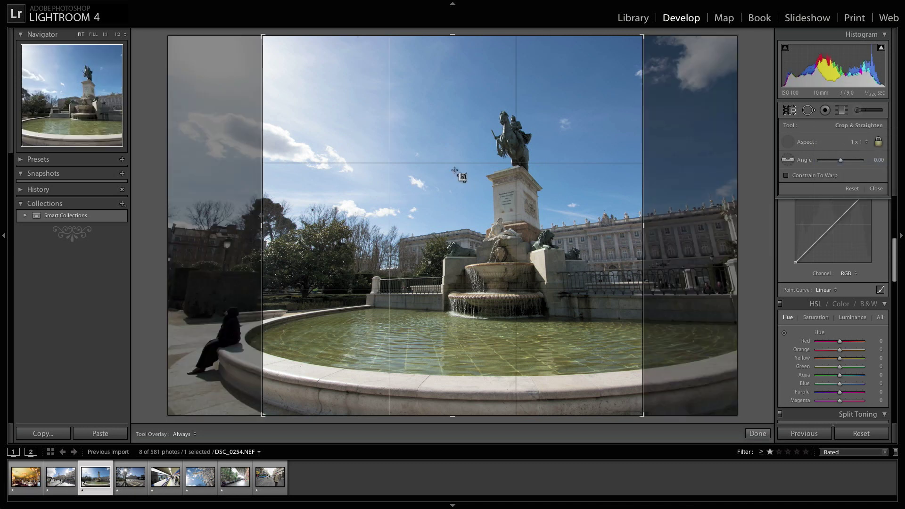
Step: Apply the square crop and open the Watermark Editor from the 1920 × 1920 JPEG export settings
{"action": "key", "text": "ctrl+shift+e"}
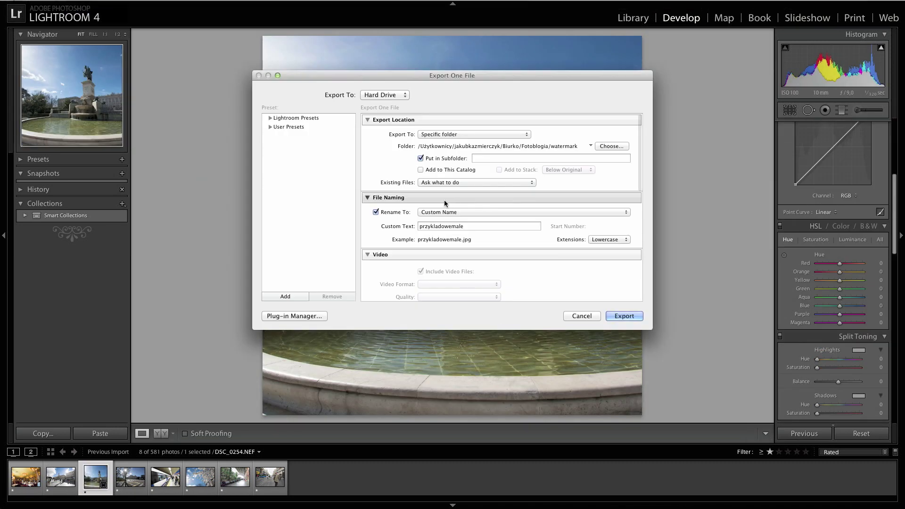
{"action": "scroll", "coordinate": [442, 199], "scroll_direction": "down", "scroll_amount": 5}
{"action": "scroll", "coordinate": [525, 216], "scroll_direction": "down", "scroll_amount": 2}
{"action": "scroll", "coordinate": [452, 250], "scroll_direction": "down", "scroll_amount": 1}
{"action": "scroll", "coordinate": [451, 250], "scroll_direction": "down", "scroll_amount": 4}
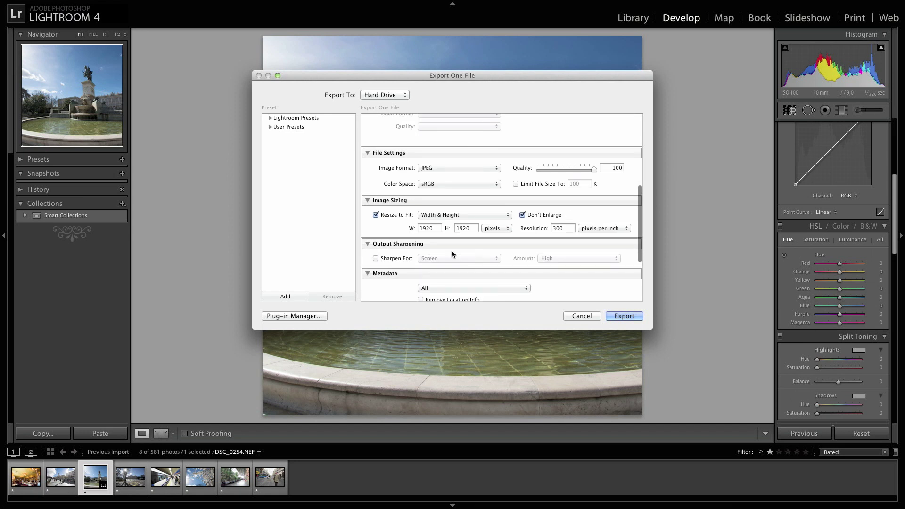
{"action": "scroll", "coordinate": [452, 250], "scroll_direction": "down", "scroll_amount": 3}
{"action": "scroll", "coordinate": [452, 251], "scroll_direction": "down", "scroll_amount": 1}
{"action": "scroll", "coordinate": [451, 254], "scroll_direction": "down", "scroll_amount": 1}
{"action": "left_click", "coordinate": [490, 271]}
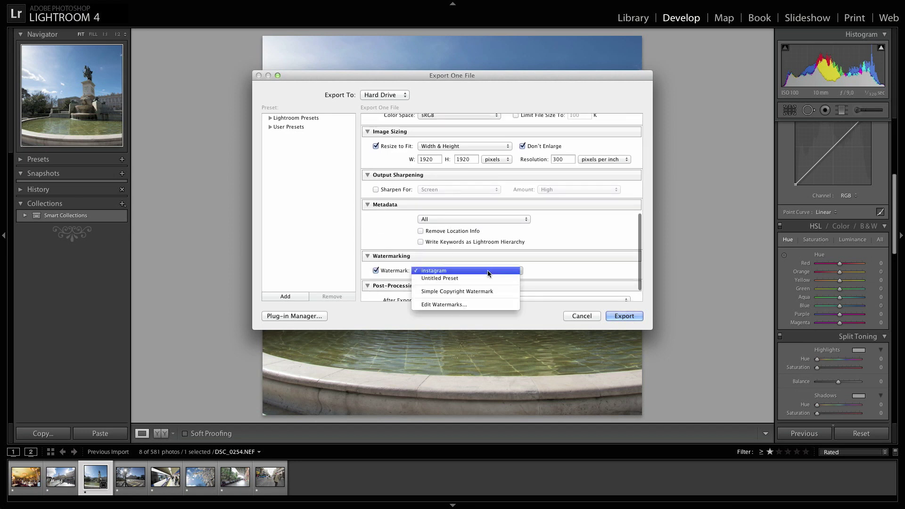
{"action": "left_click", "coordinate": [461, 304]}
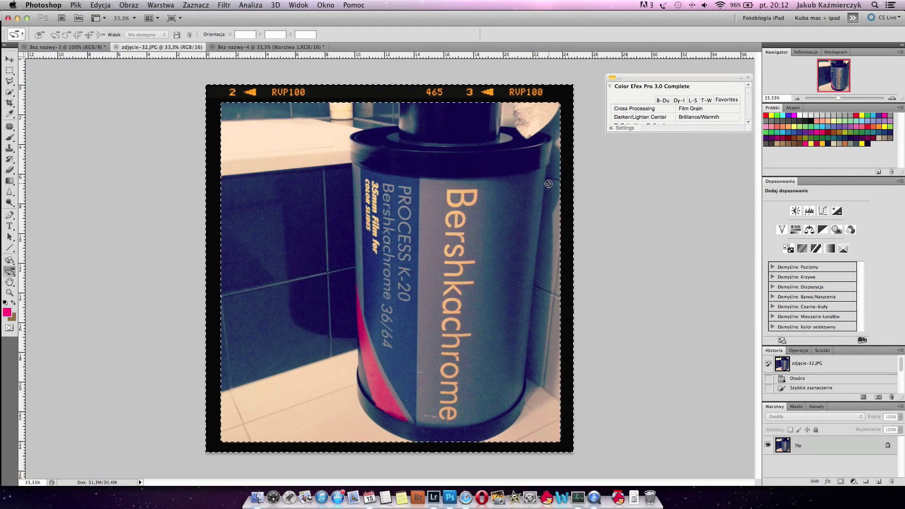
Step: View the Bez nazwy-4 document showing the film-frame border on a transparent layer
{"action": "left_click", "coordinate": [252, 47]}
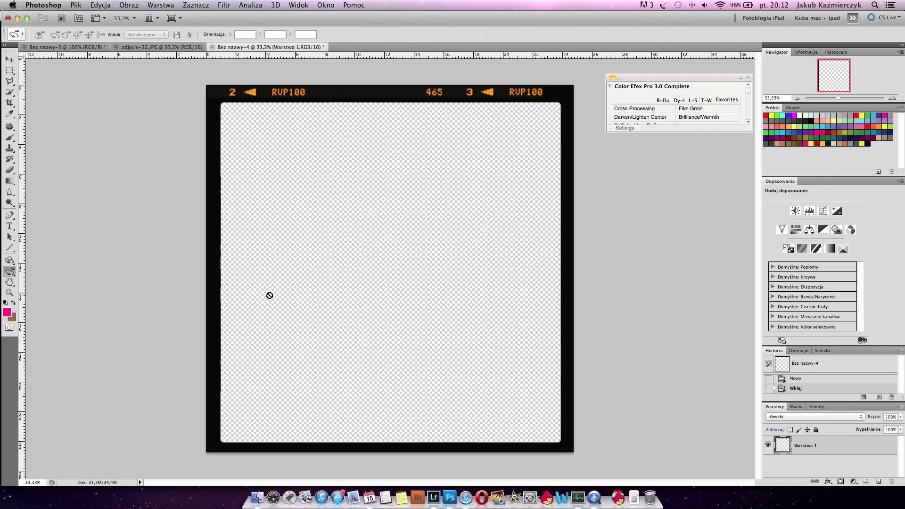
Step: Back in Lightroom, open the Watermark Editor from the photo's export settings
{"action": "left_click", "coordinate": [434, 494]}
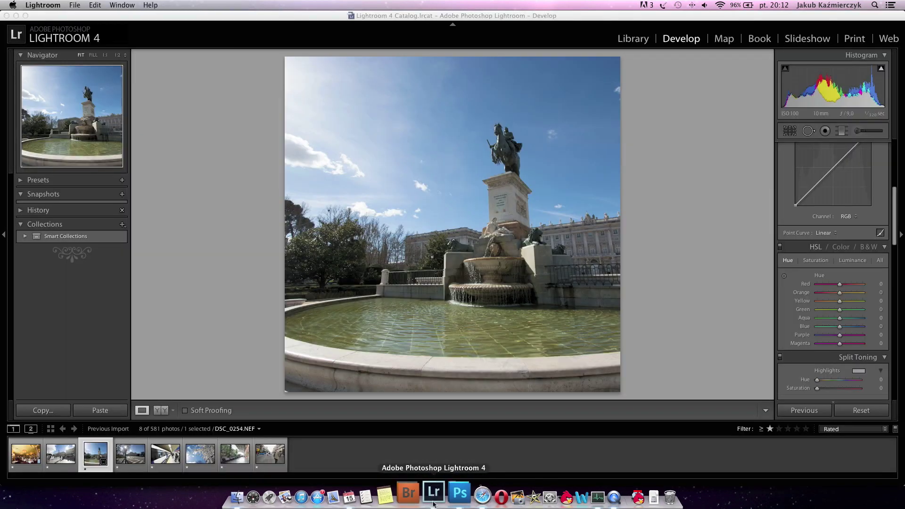
{"action": "key", "text": "super+shift+e"}
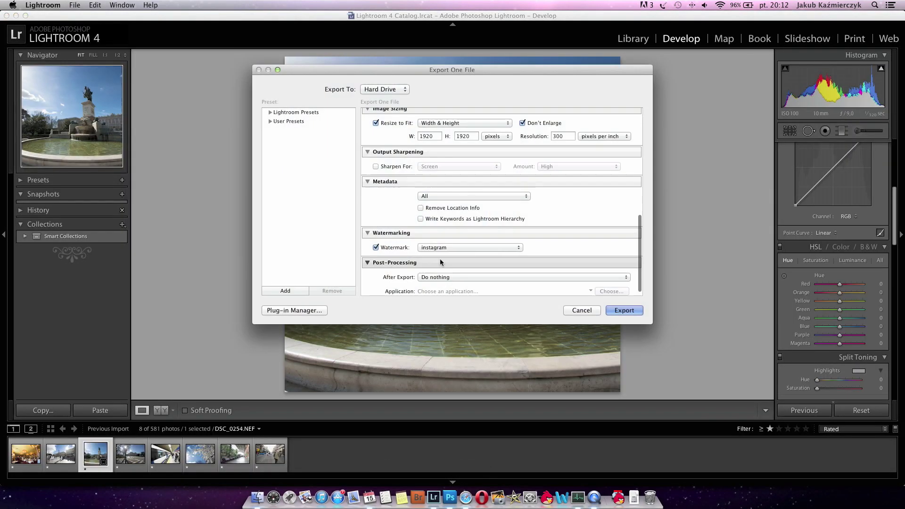
{"action": "left_click", "coordinate": [467, 247]}
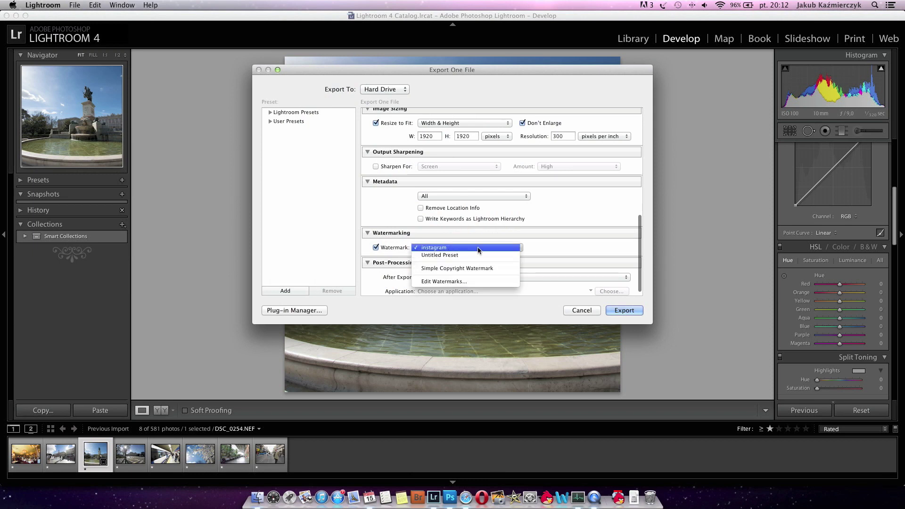
{"action": "left_click", "coordinate": [473, 280]}
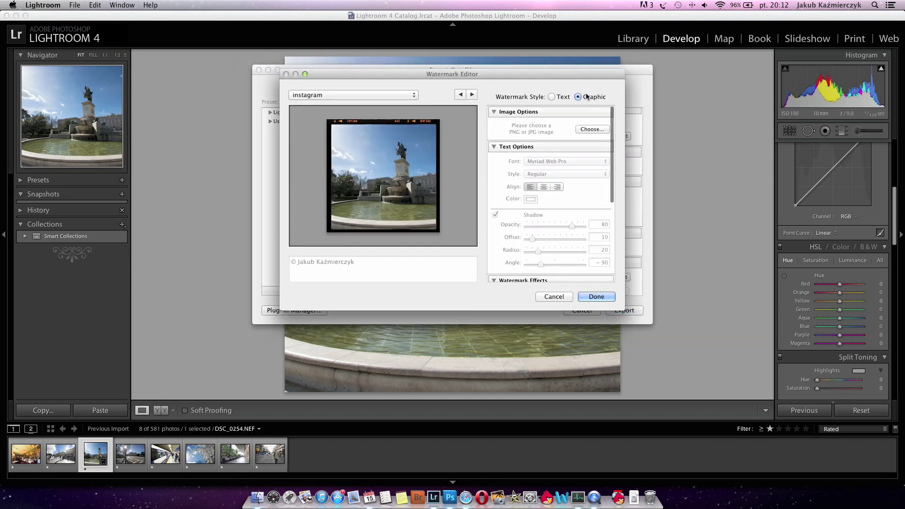
Step: Use frame.png as the graphic watermark and export the square fountain photo
{"action": "left_click", "coordinate": [592, 129]}
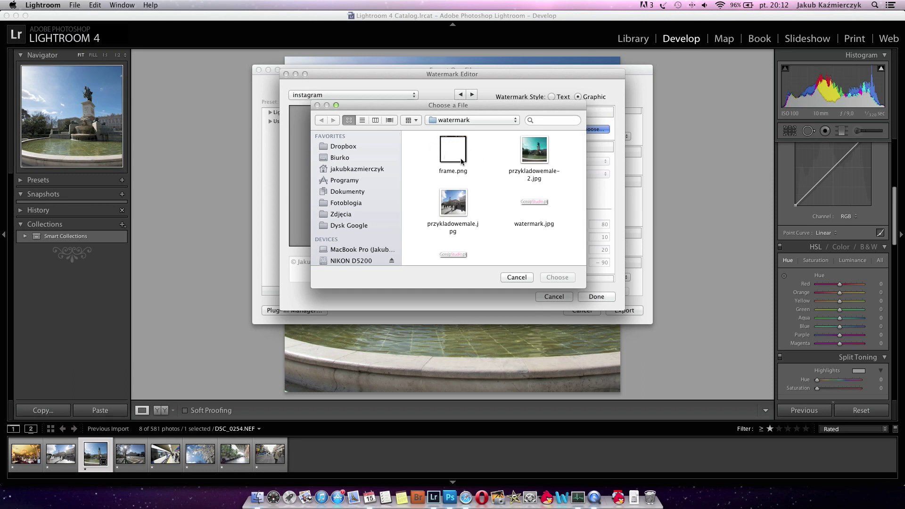
{"action": "left_click", "coordinate": [452, 152]}
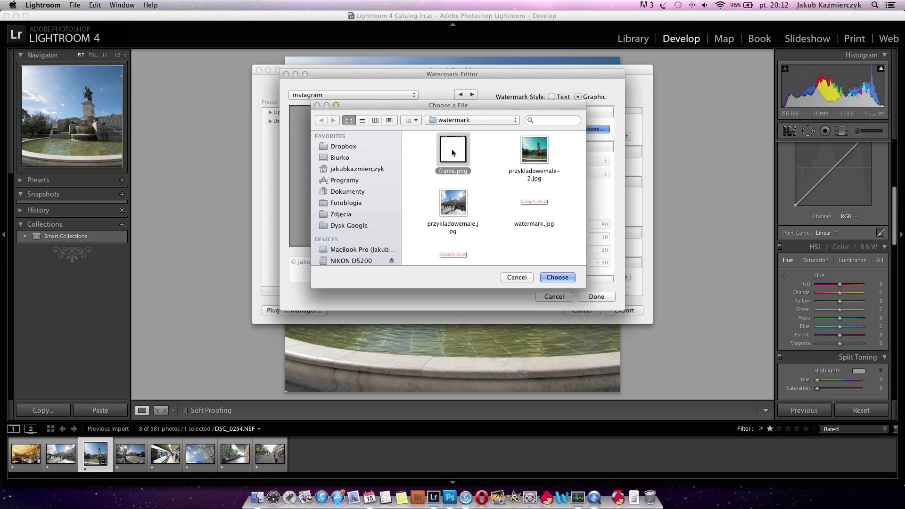
{"action": "left_click", "coordinate": [551, 278]}
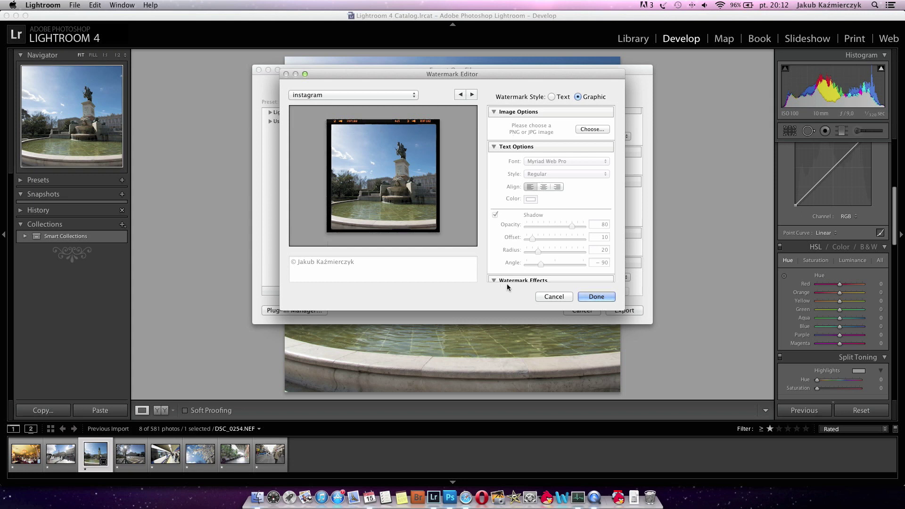
{"action": "left_click", "coordinate": [597, 297]}
{"action": "left_click", "coordinate": [624, 310]}
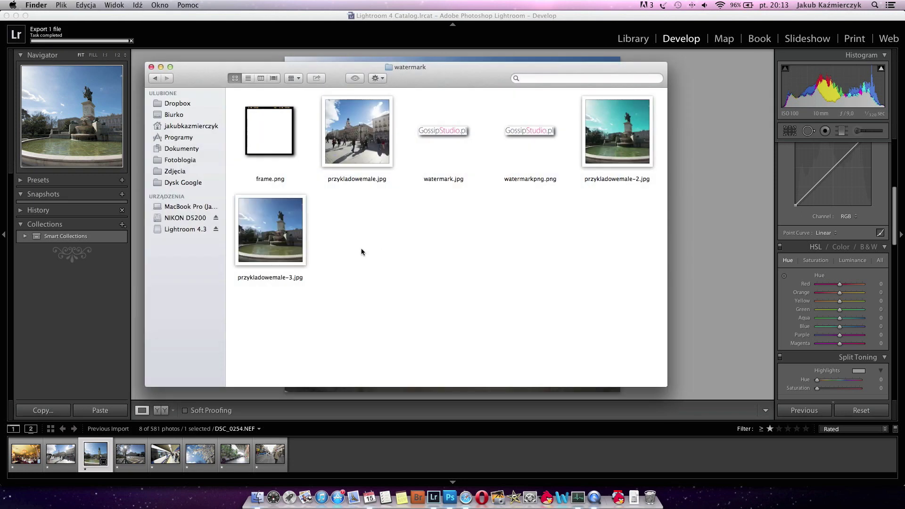
Step: Quick Look przykladowemale-3.jpg to see the fountain inside the film-strip frame
{"action": "left_click", "coordinate": [280, 242]}
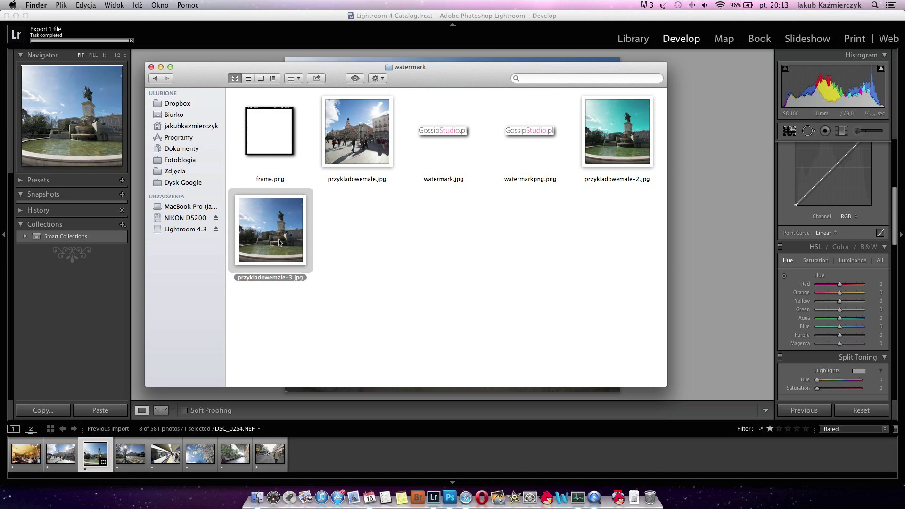
{"action": "key", "text": "space"}
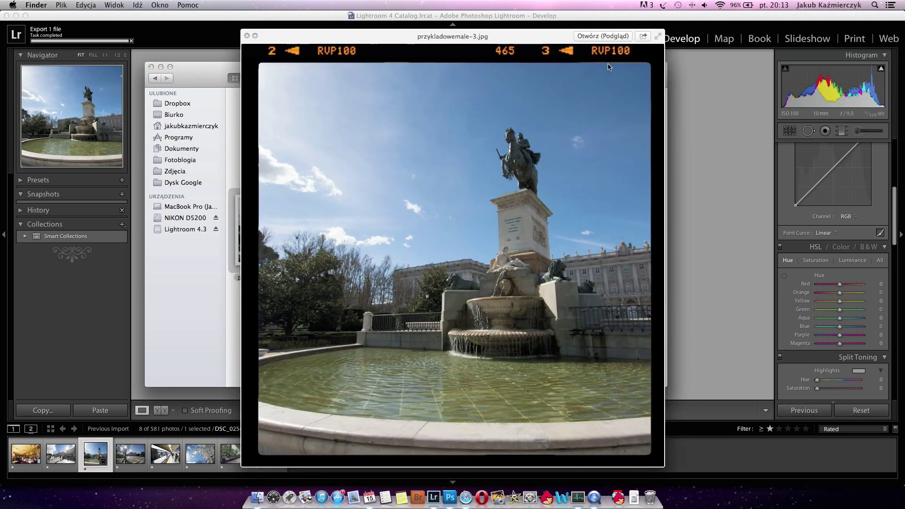